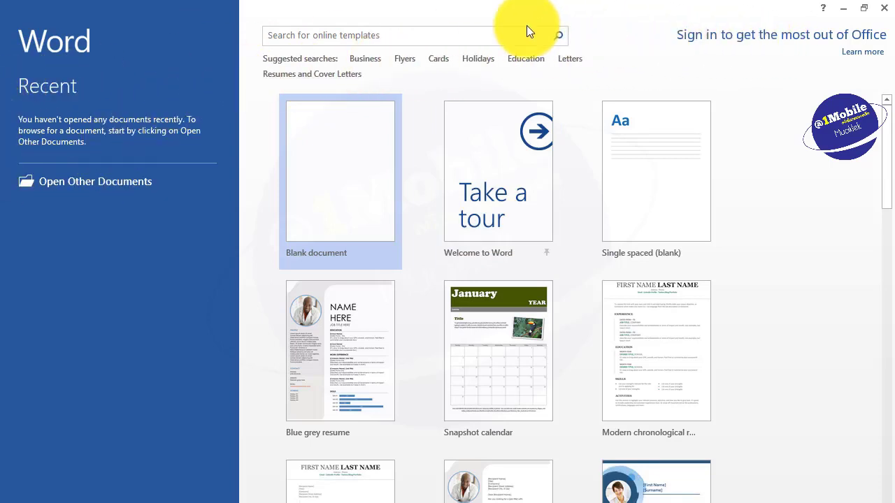
# Create a blank document and switch to the Open page in Backstage view.
pyautogui.click(342, 163)
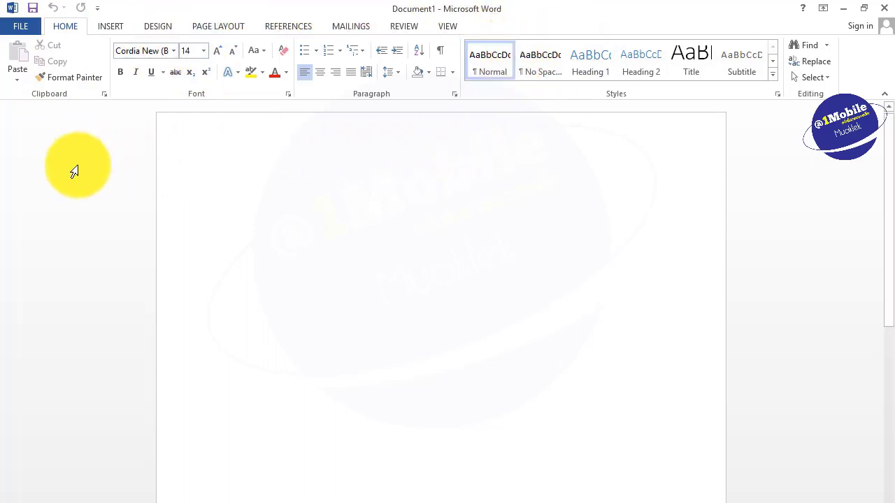
pyautogui.click(20, 26)
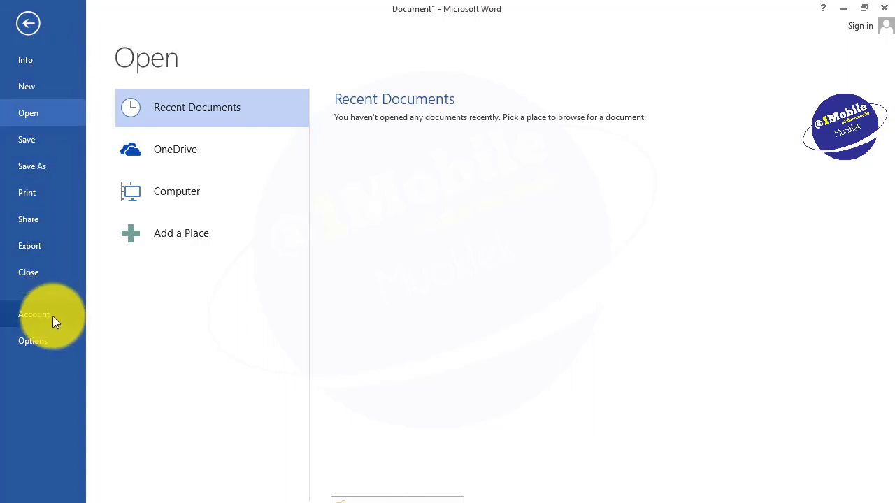
# Open Word Options on the Language page listing English and Thai.
pyautogui.click(43, 345)
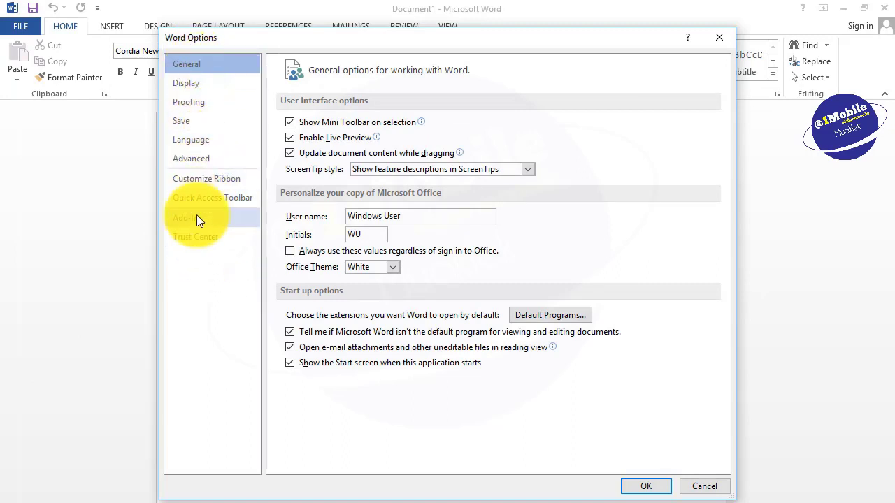
pyautogui.click(208, 138)
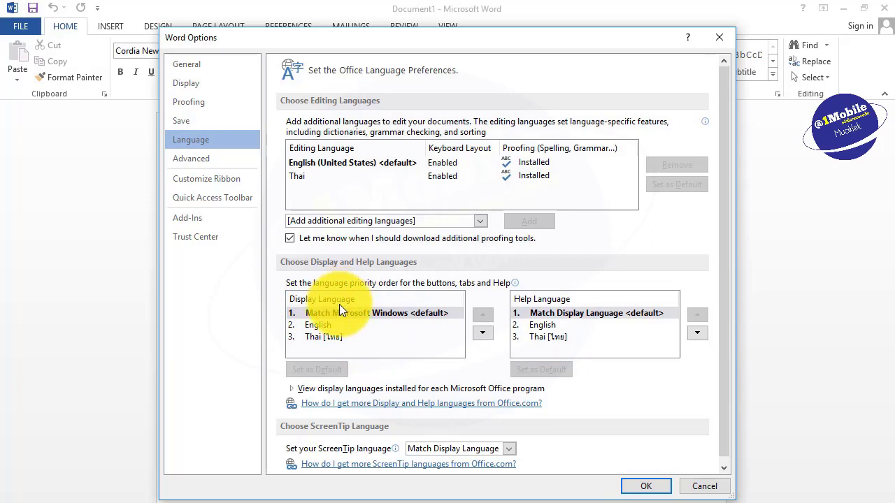
# Set Thai as the default Display Language, ahead of English.
pyautogui.click(323, 336)
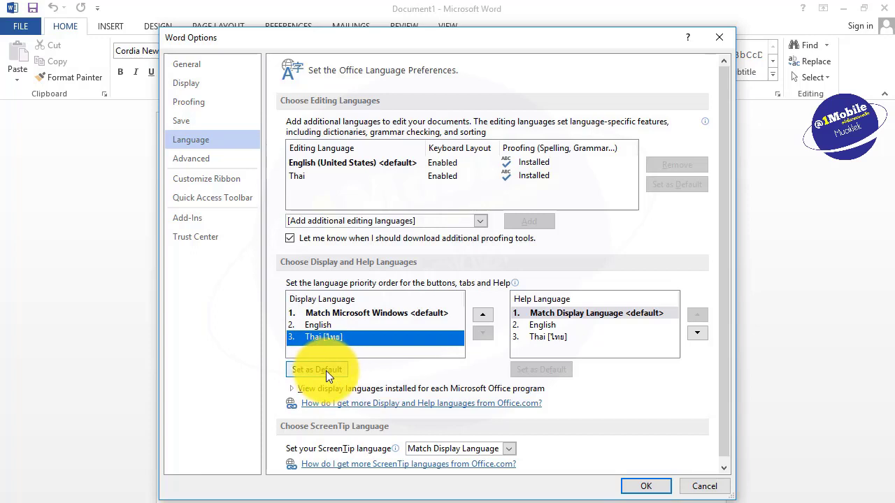
pyautogui.click(326, 370)
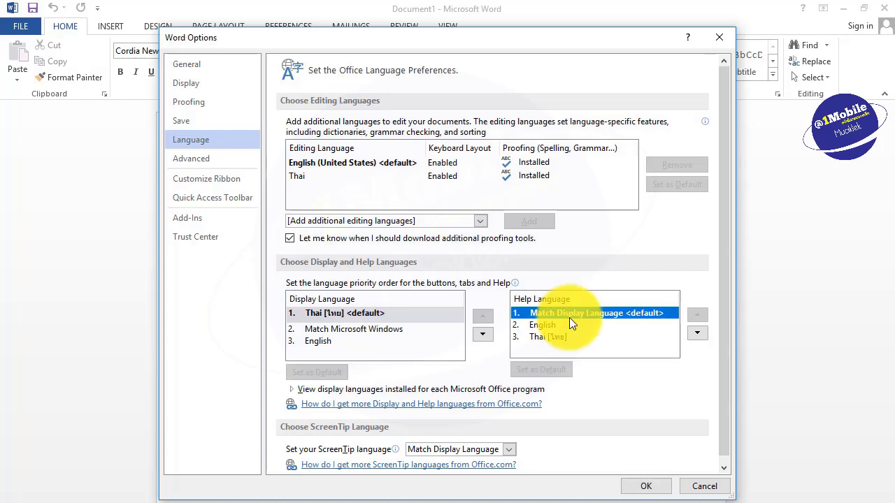
# Set Thai as the default Help Language and confirm Word Options with OK.
pyautogui.click(550, 338)
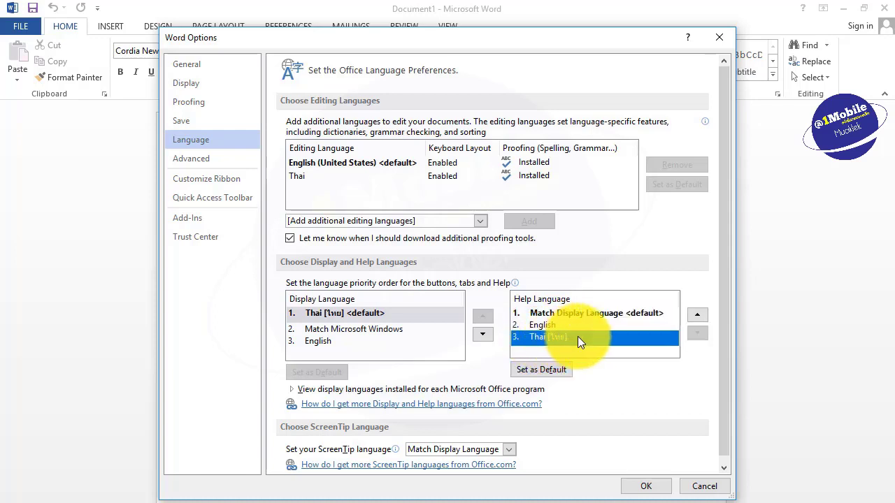
pyautogui.click(558, 372)
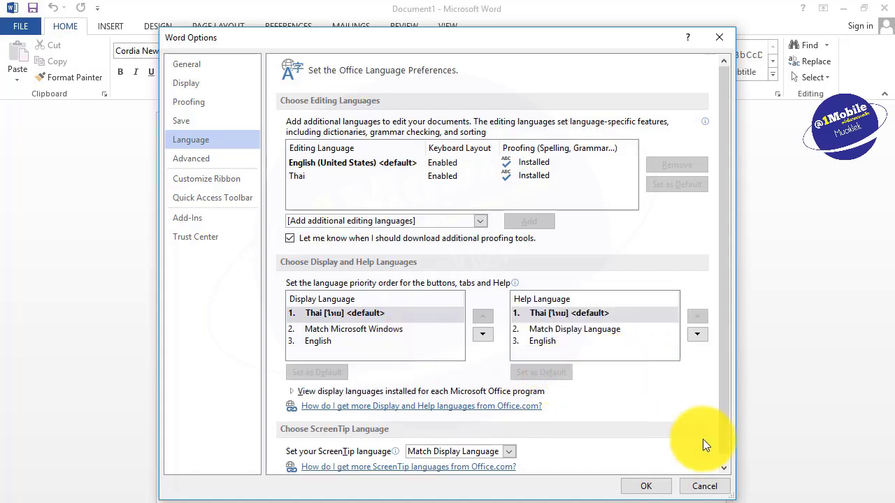
pyautogui.click(645, 487)
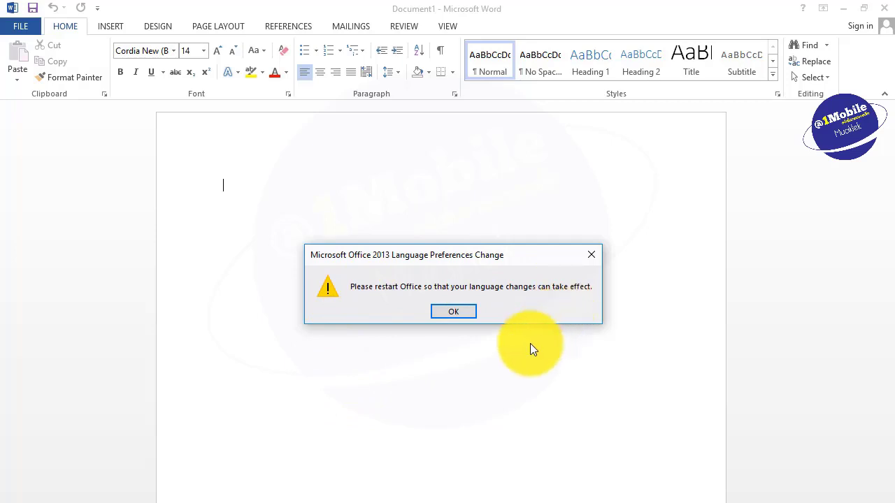
# Acknowledge the restart notice and close Word to apply the Thai interface.
pyautogui.click(455, 315)
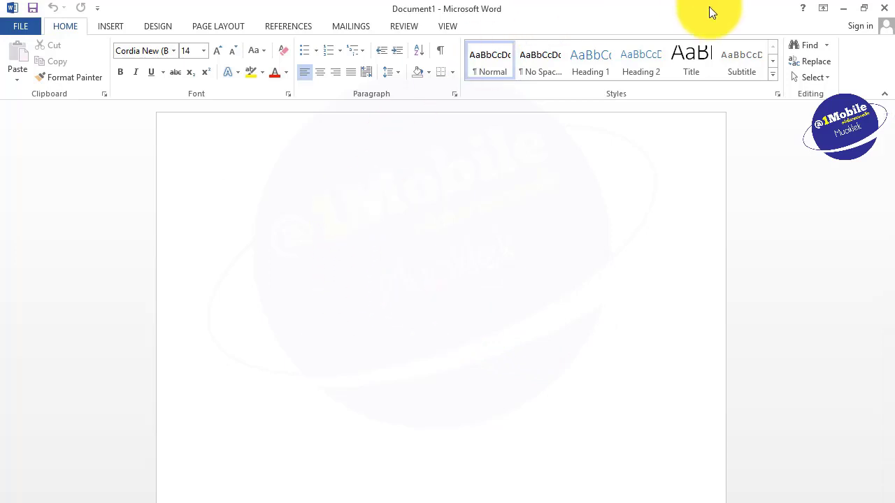
pyautogui.click(885, 7)
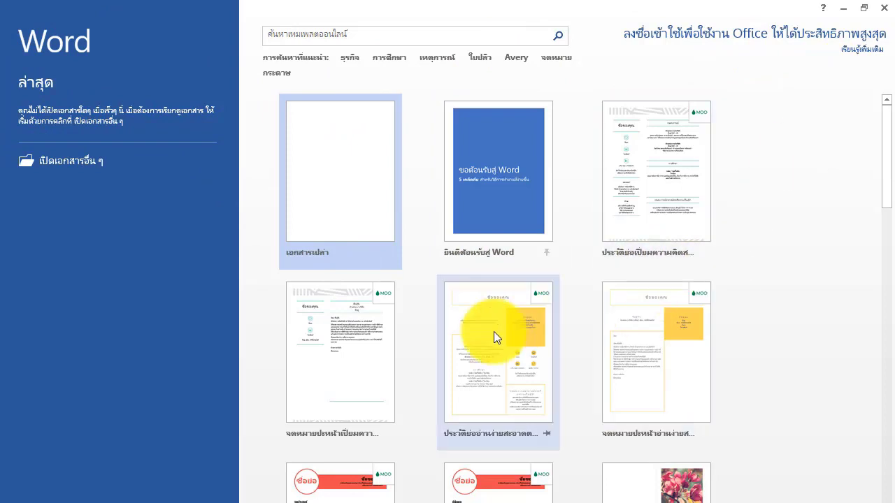
# Pick the blank document tile on the Thai-language start screen.
pyautogui.click(322, 198)
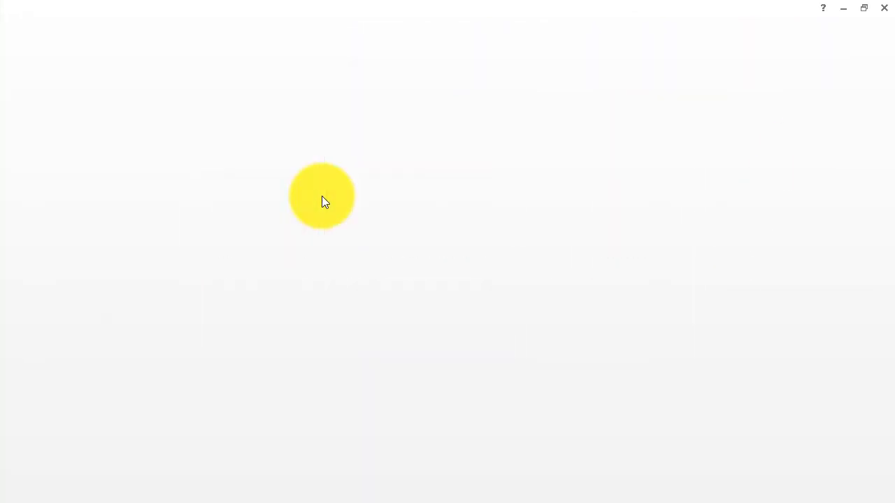